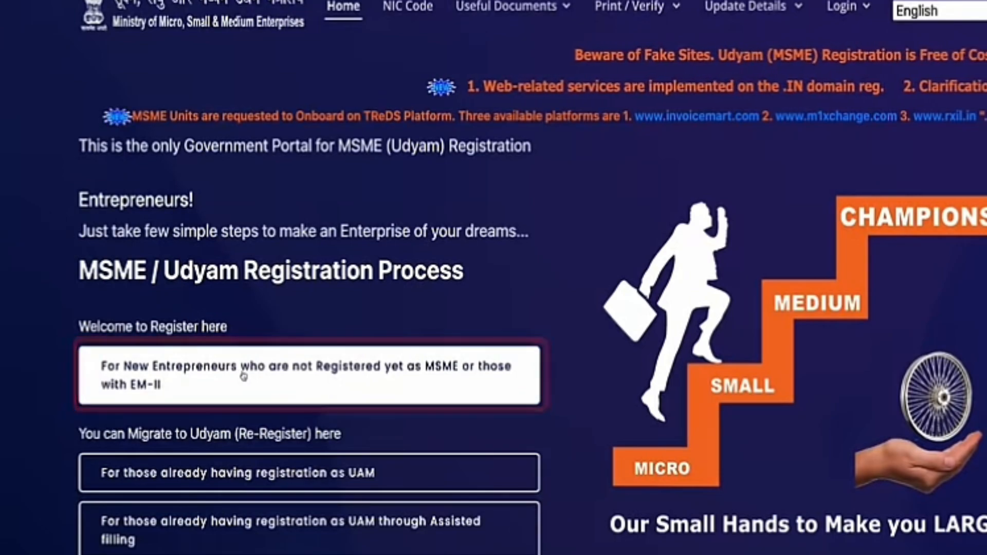
# Step: Start a new-entrepreneur registration with the owner's Aadhaar number, name and Aadhaar consent
pyautogui.click(244, 374)
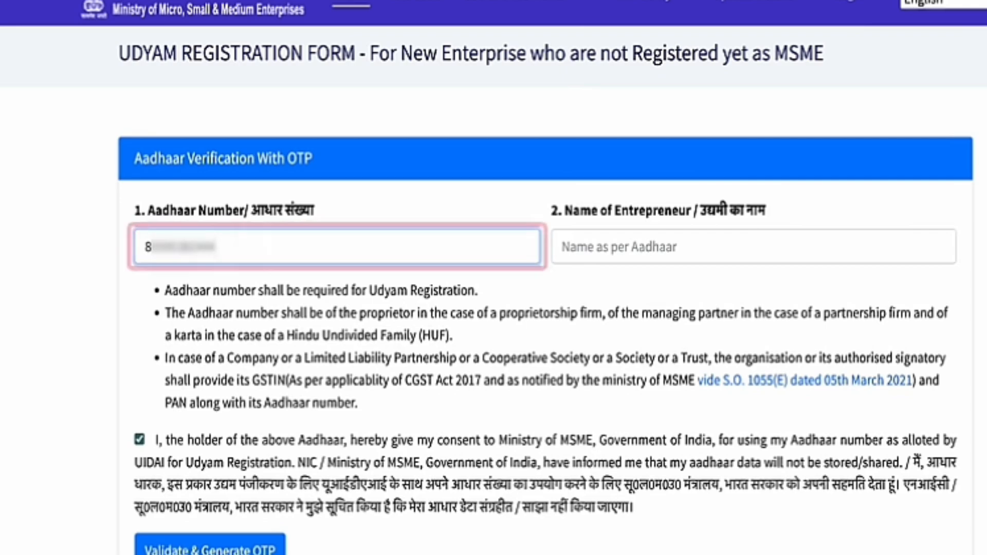
pyautogui.write('7')
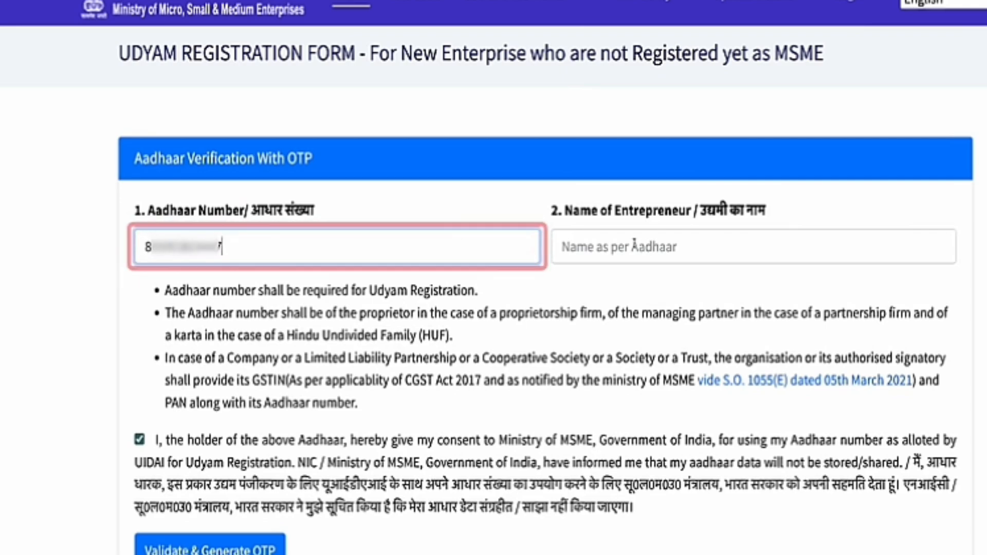
pyautogui.click(634, 244)
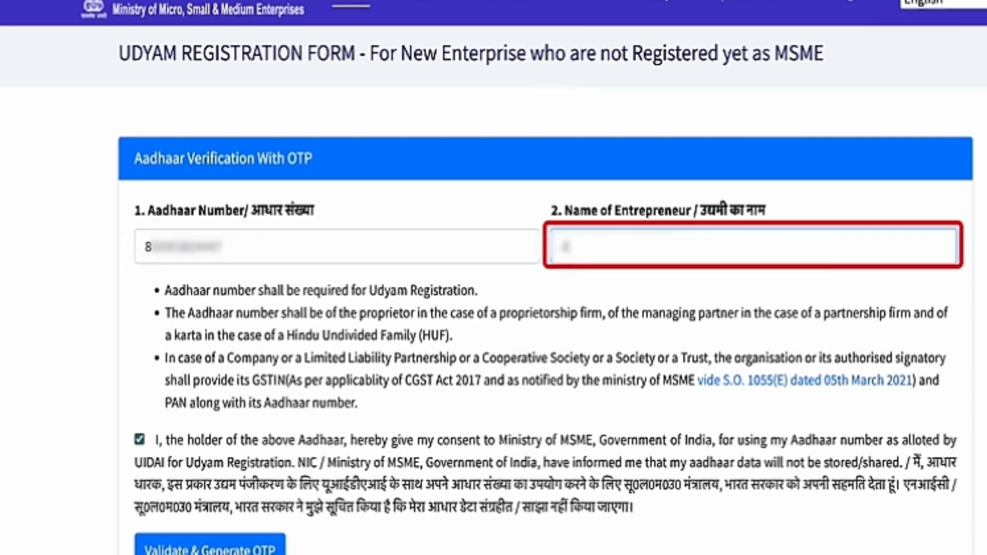
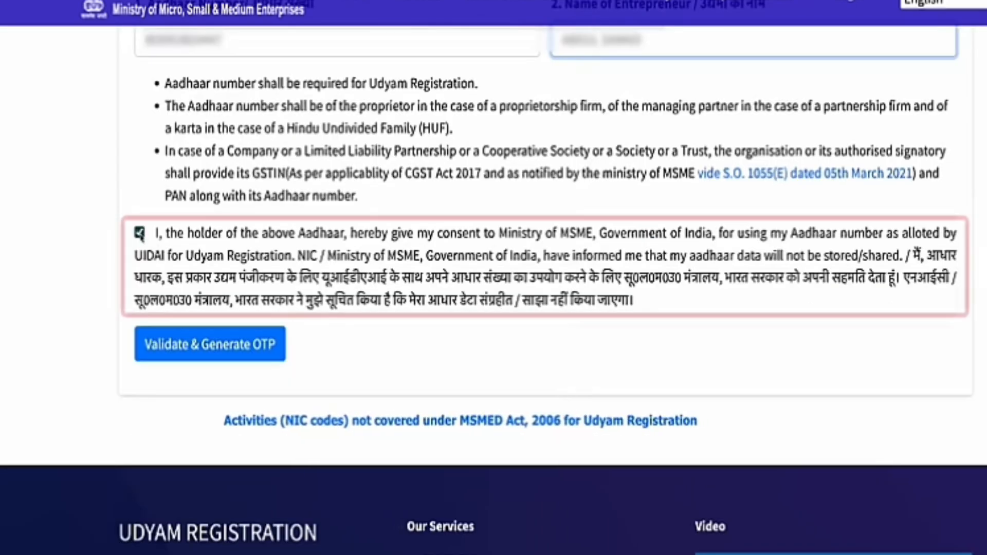
pyautogui.click(139, 232)
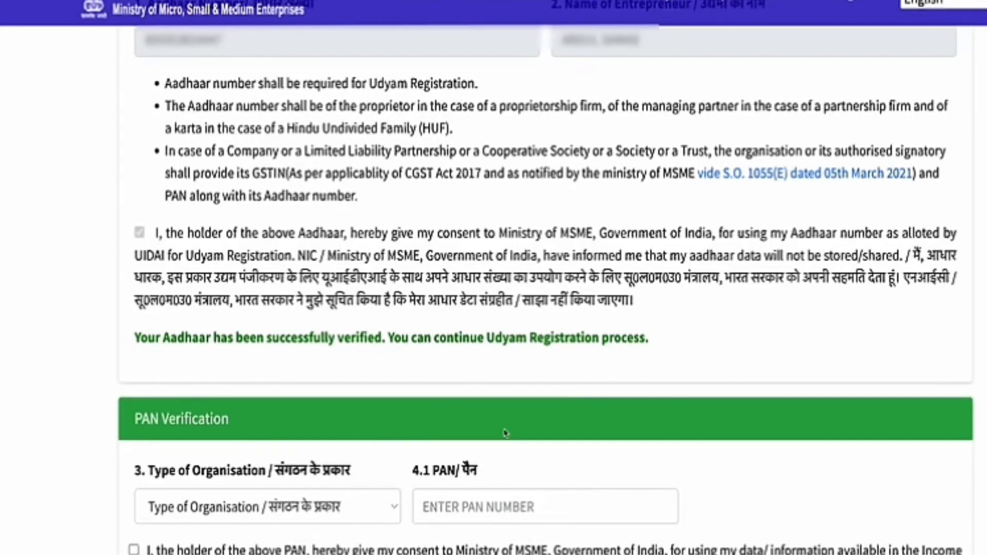
pyautogui.scroll(-3, 505, 433)
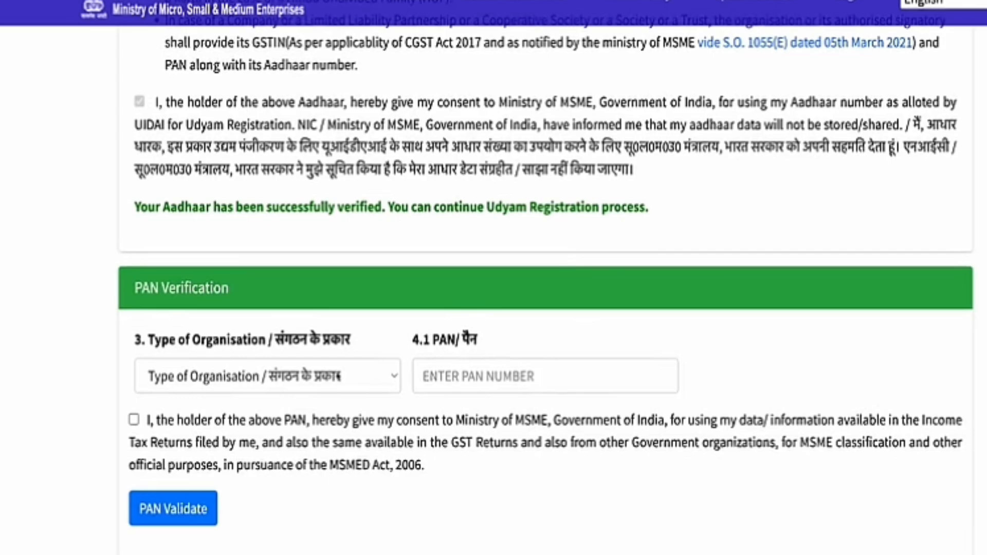
# Step: Choose '1. Proprietary' as the type of organisation
pyautogui.scroll(3, 338, 377)
pyautogui.scroll(-5, 256, 266)
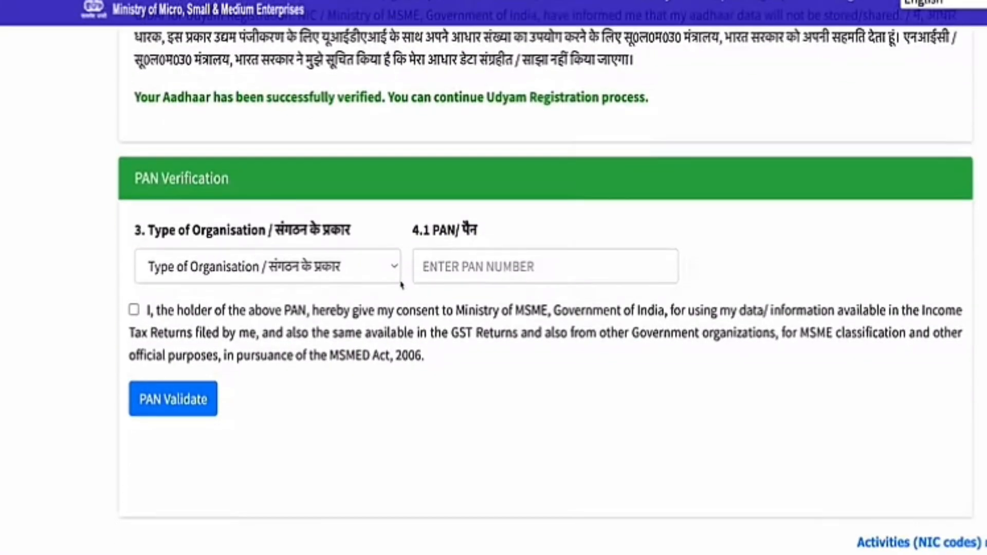
pyautogui.click(230, 272)
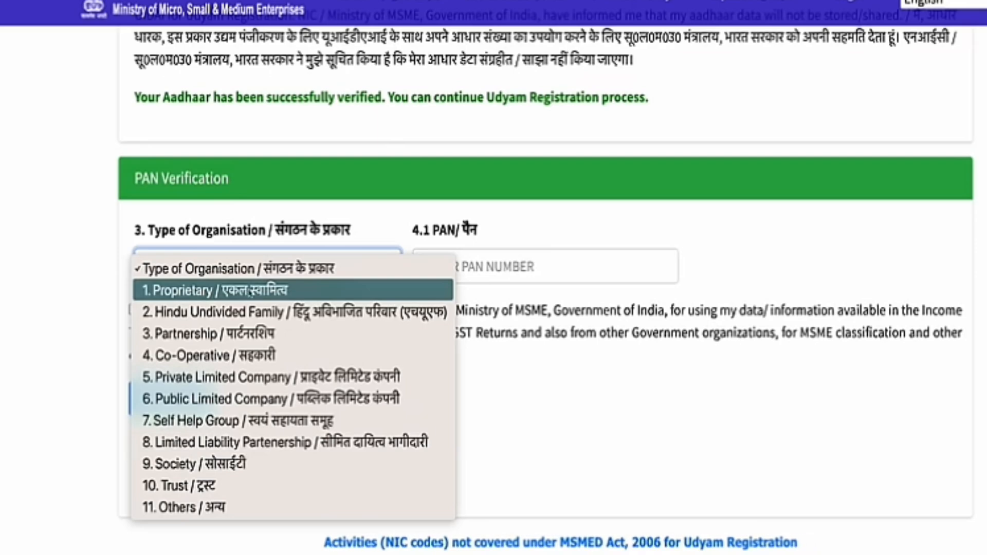
pyautogui.click(250, 291)
# Step: Enter the enterprise's PAN, give PAN consent and validate it
pyautogui.click(456, 271)
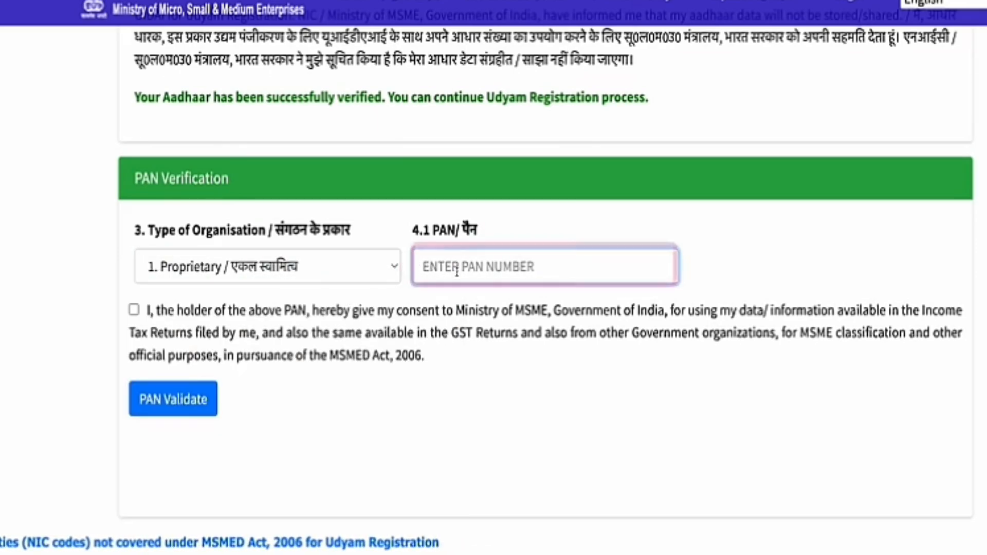
pyautogui.write('M')
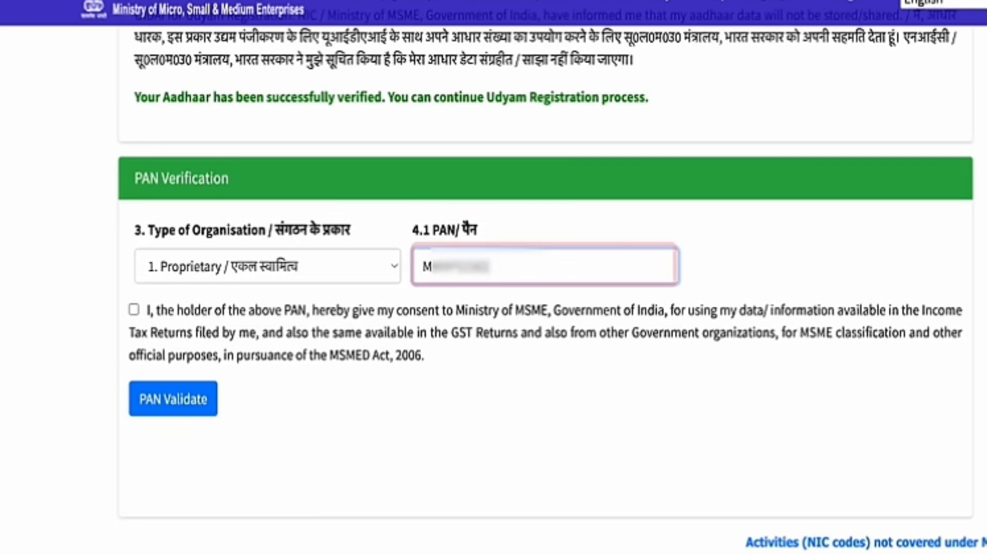
pyautogui.click(134, 310)
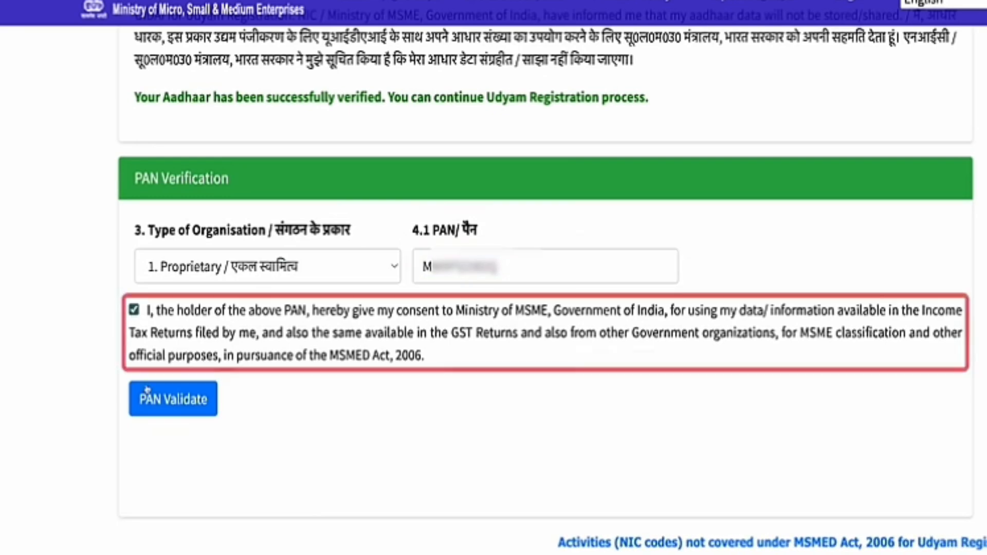
pyautogui.click(184, 403)
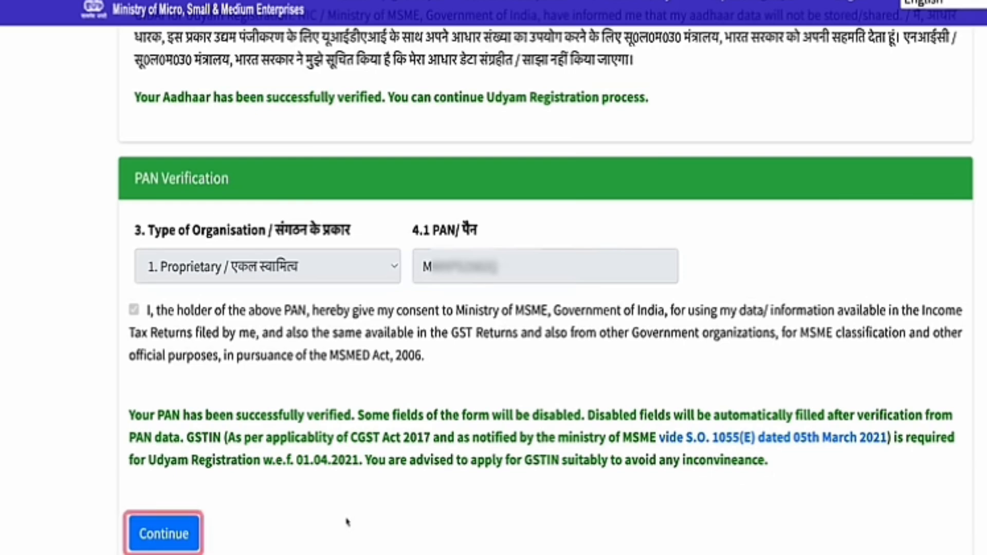
# Step: Continue past PAN verification and answer No to having a GSTIN
pyautogui.click(175, 539)
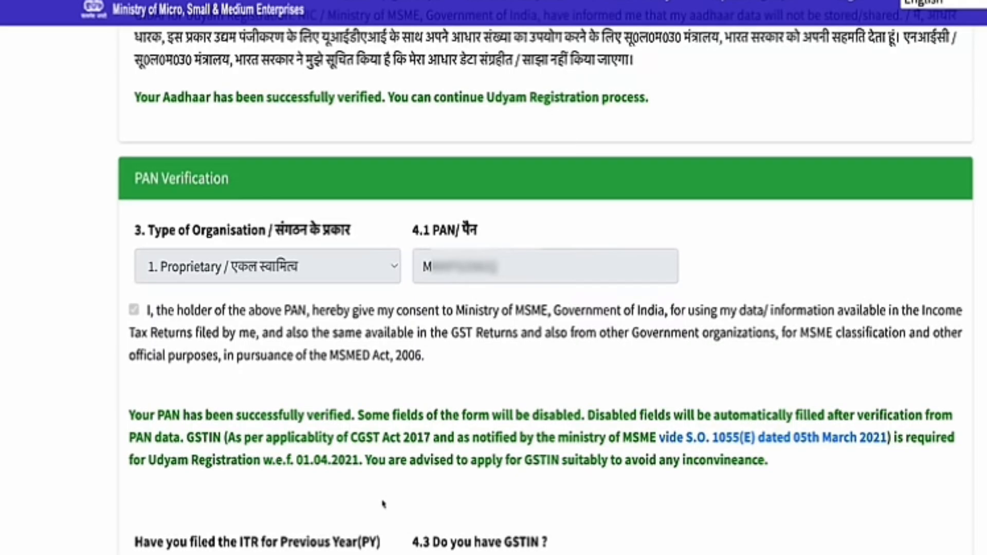
pyautogui.scroll(-5, 545, 518)
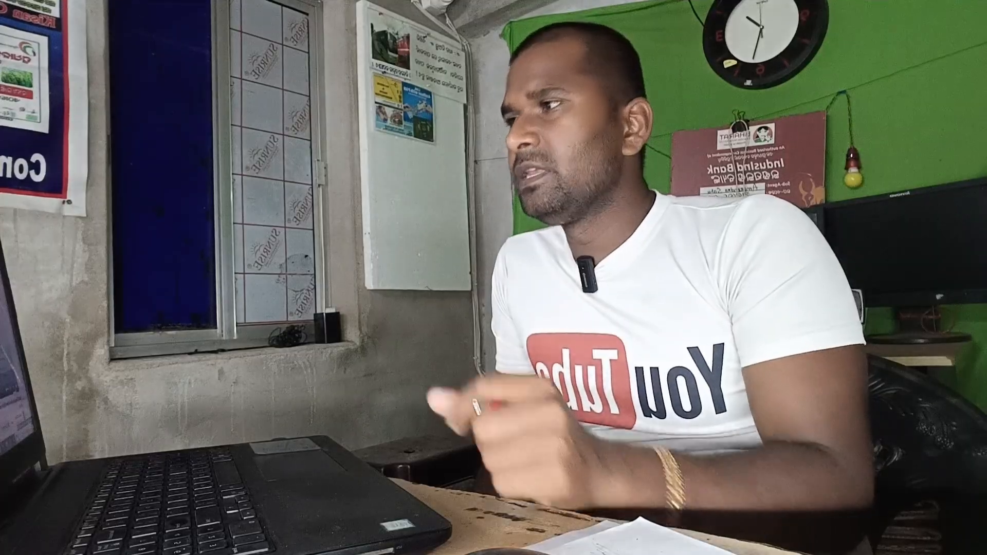
pyautogui.click(472, 299)
# Step: Fill in the owner's mobile number and Gmail e-mail address
pyautogui.scroll(-5, 437, 387)
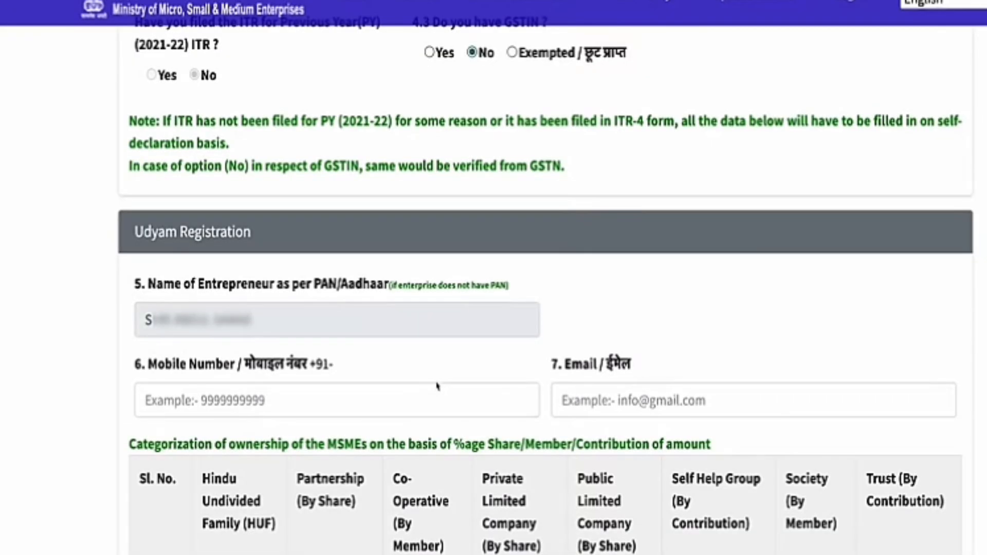
pyautogui.scroll(-3, 374, 387)
pyautogui.click(289, 261)
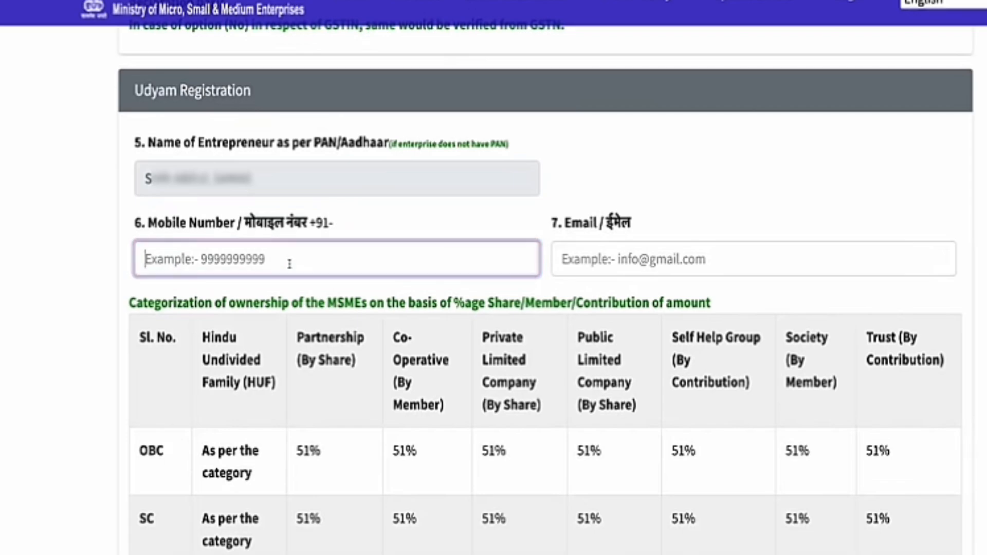
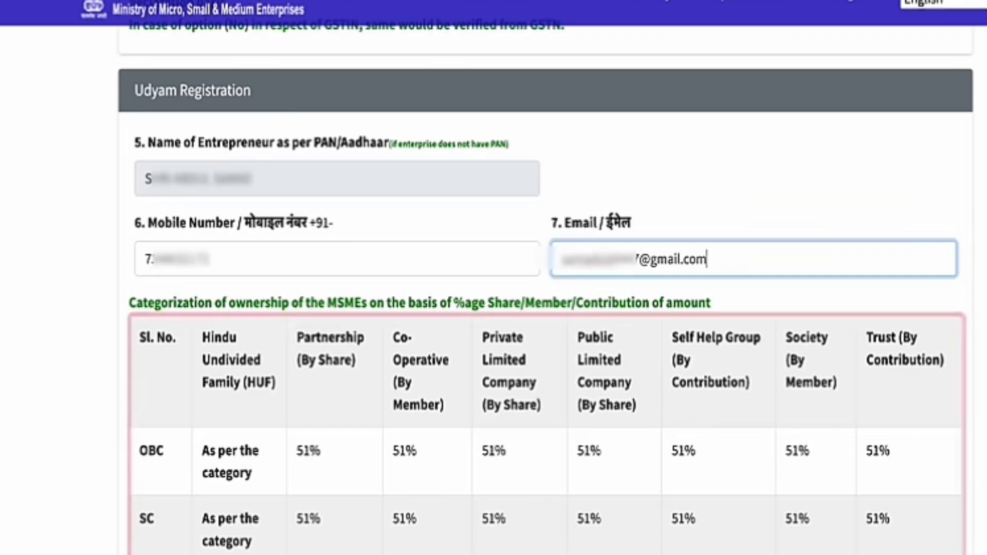
pyautogui.scroll(-9, 282, 316)
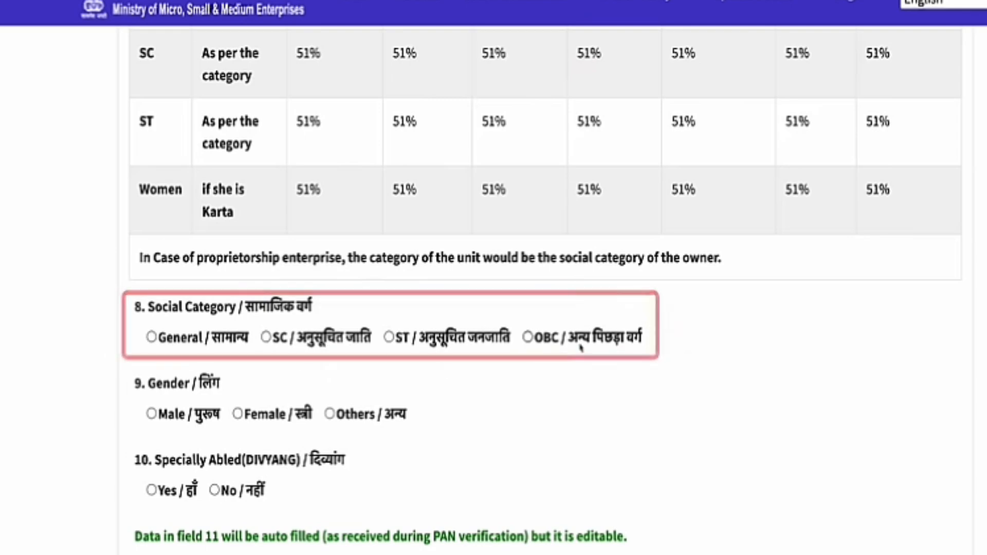
# Step: Set social category General, gender Male, specially abled No, and fill the enterprise name
pyautogui.click(151, 337)
pyautogui.scroll(-2, 304, 317)
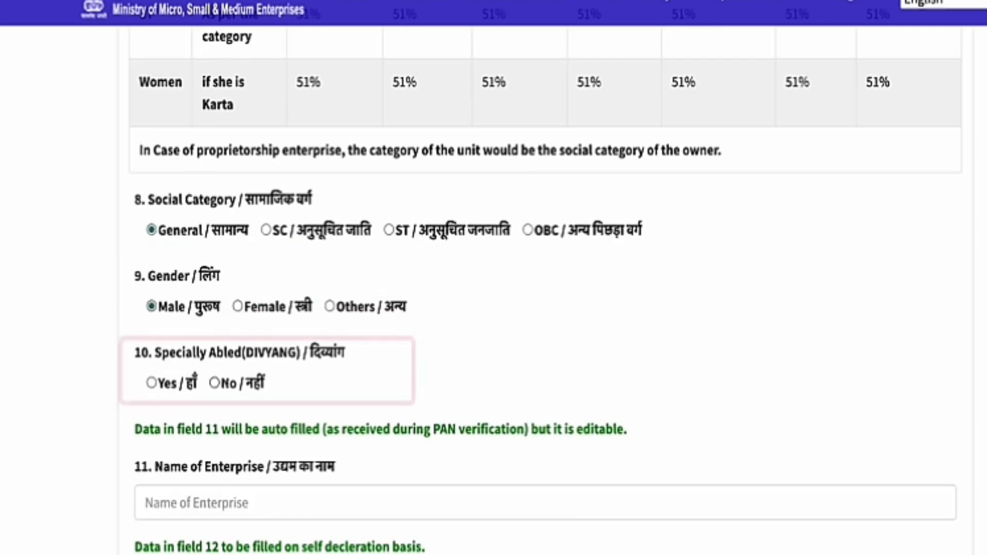
pyautogui.scroll(-4, 263, 395)
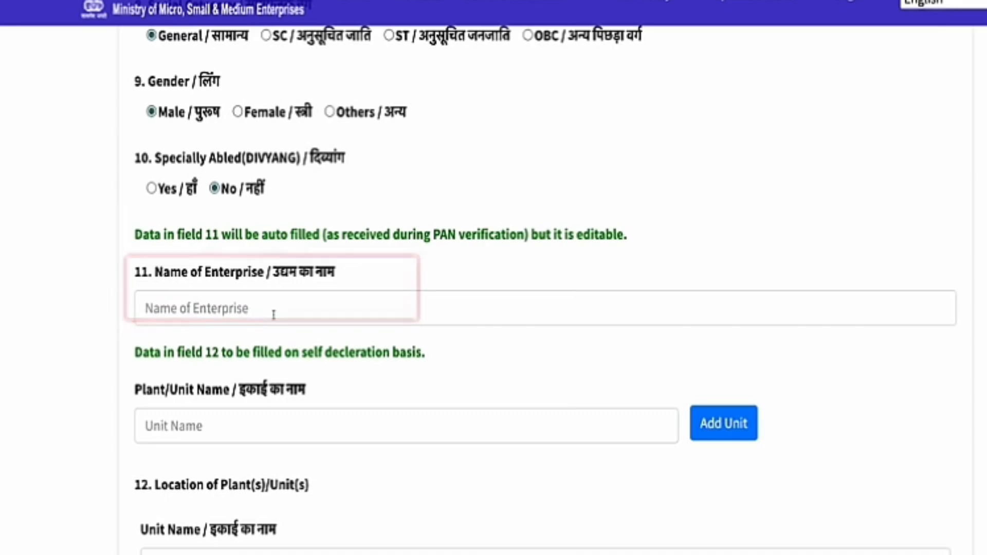
pyautogui.scroll(2, 272, 315)
pyautogui.scroll(-2, 273, 308)
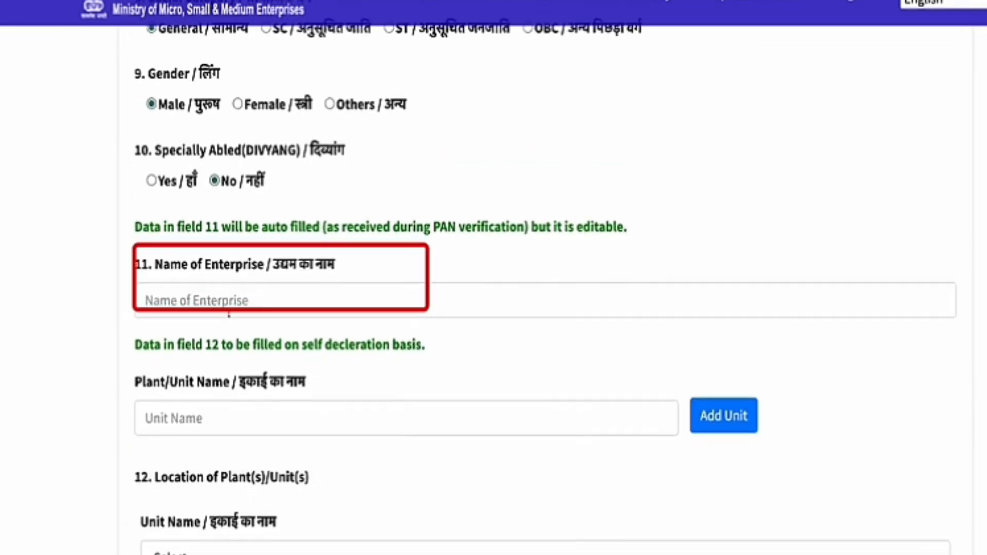
pyautogui.click(278, 297)
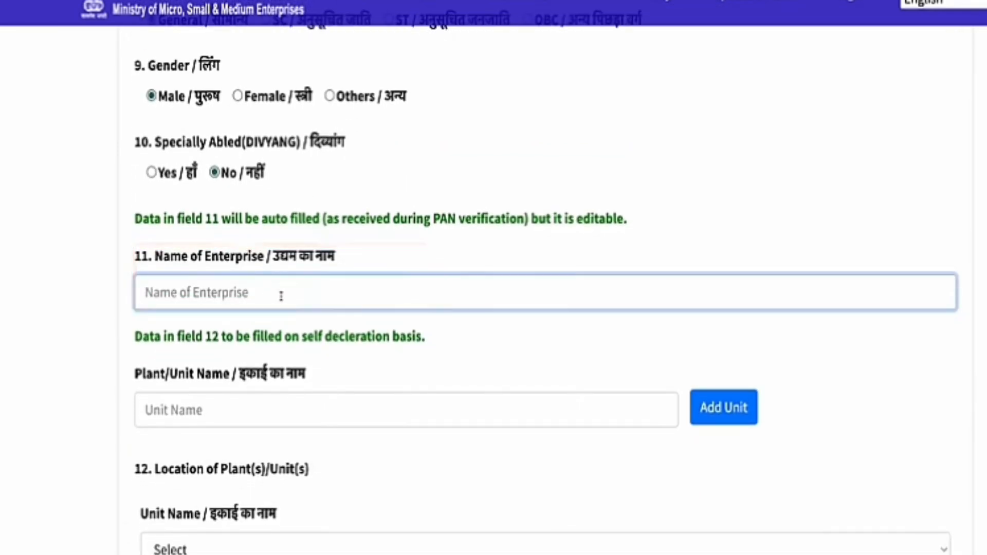
pyautogui.scroll(-2, 381, 324)
pyautogui.click(381, 324)
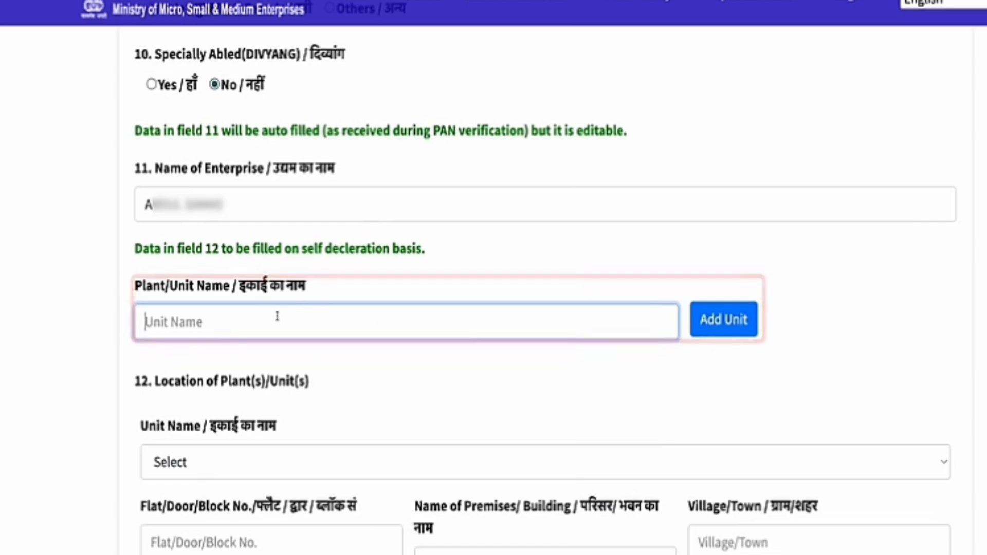
# Step: Type the unit name and add it to the unit list
pyautogui.write('A****')
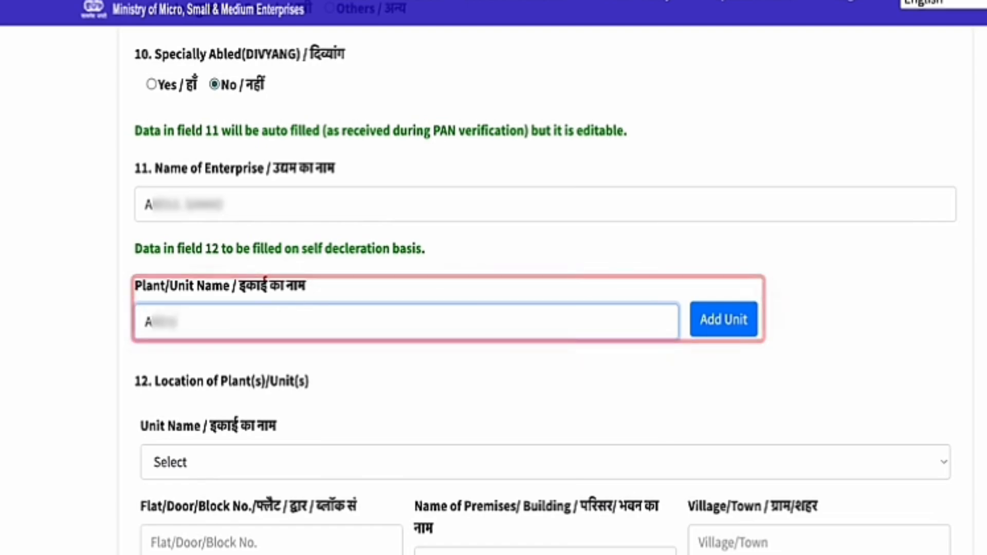
pyautogui.write(' ****')
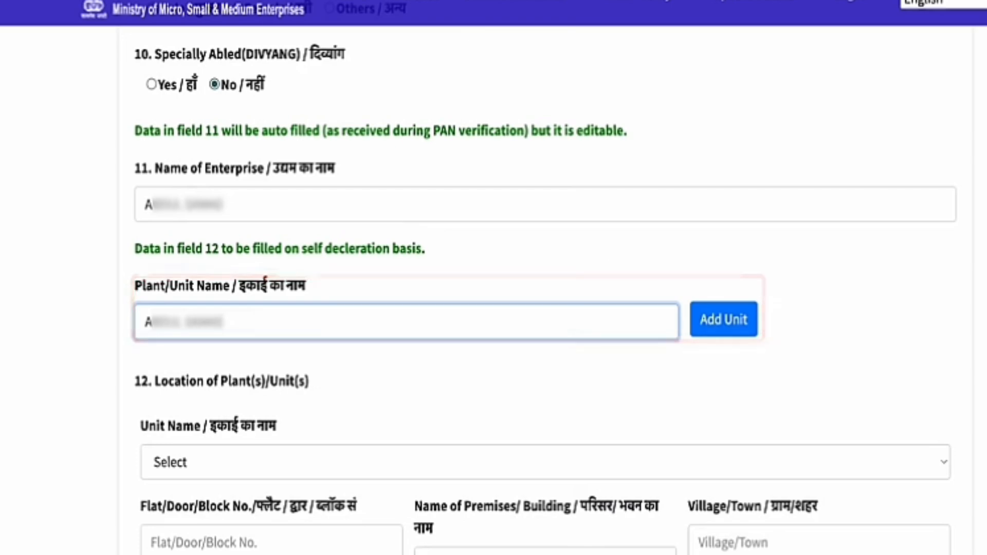
pyautogui.click(707, 322)
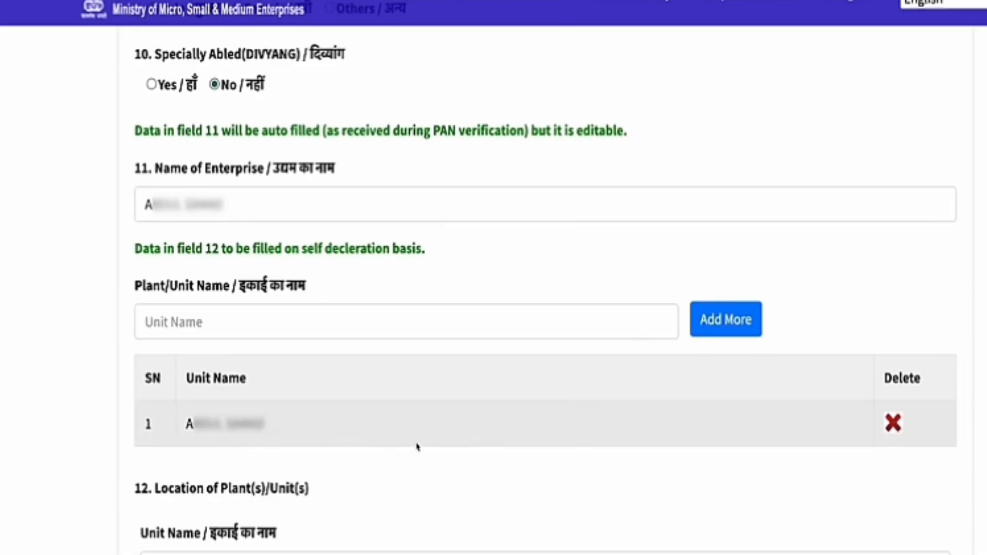
pyautogui.scroll(-3, 440, 473)
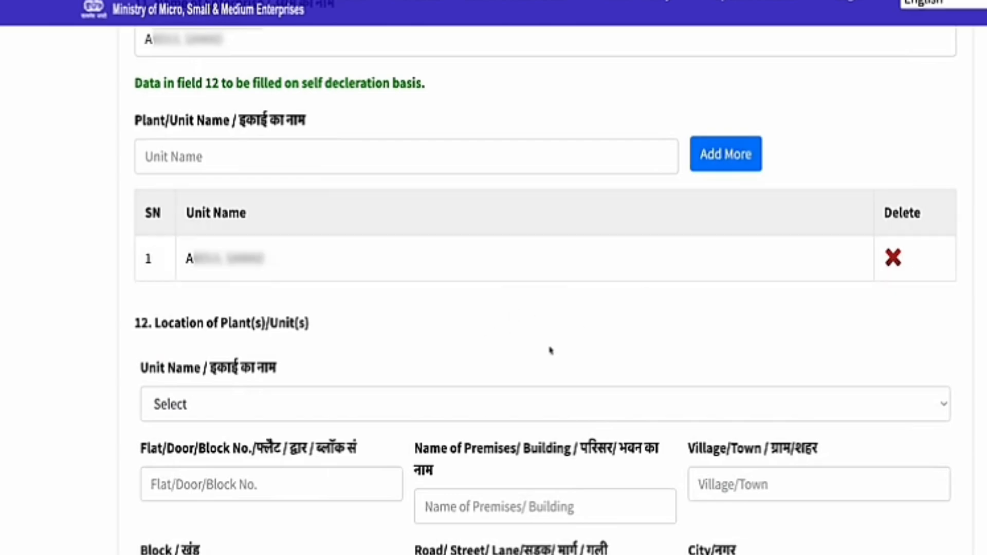
pyautogui.scroll(-5, 551, 350)
# Step: Select that unit for the plant location and begin its flat/door number
pyautogui.click(413, 171)
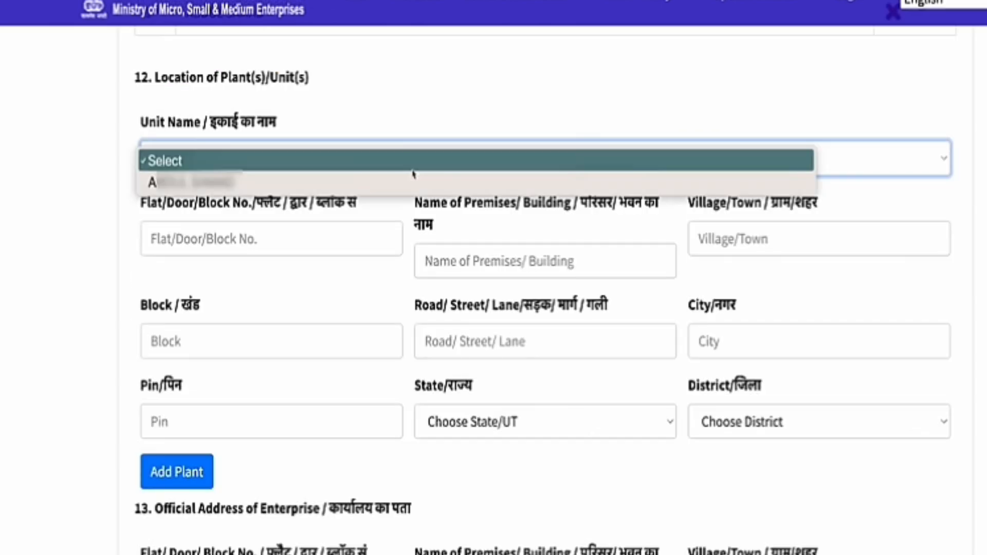
pyautogui.click(248, 183)
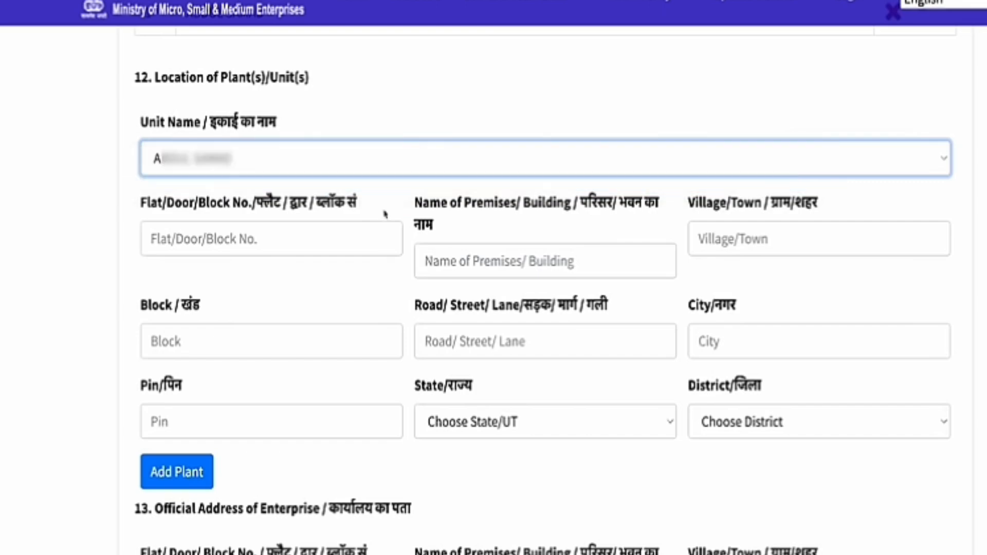
pyautogui.click(272, 244)
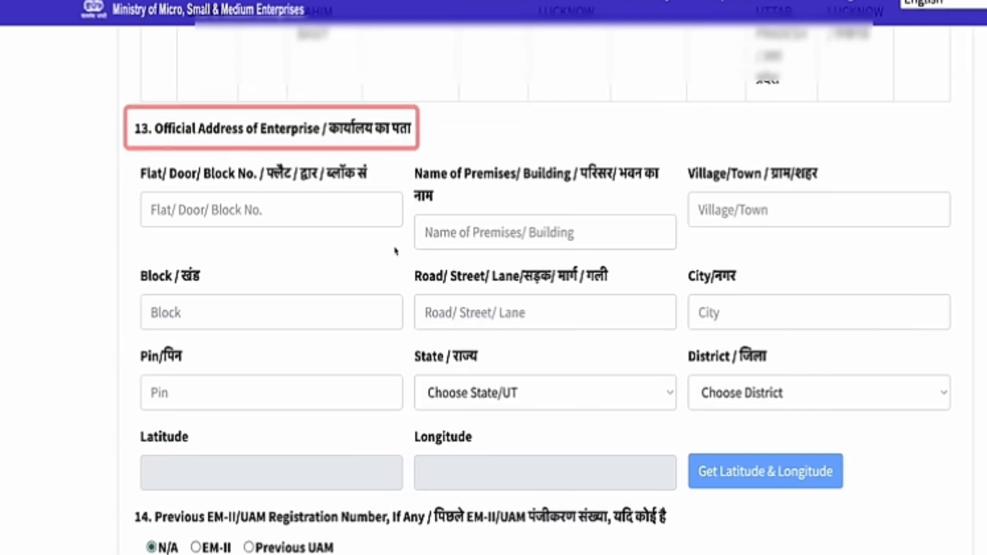
# Step: Enter the official address's flat/door number and premises name
pyautogui.click(388, 221)
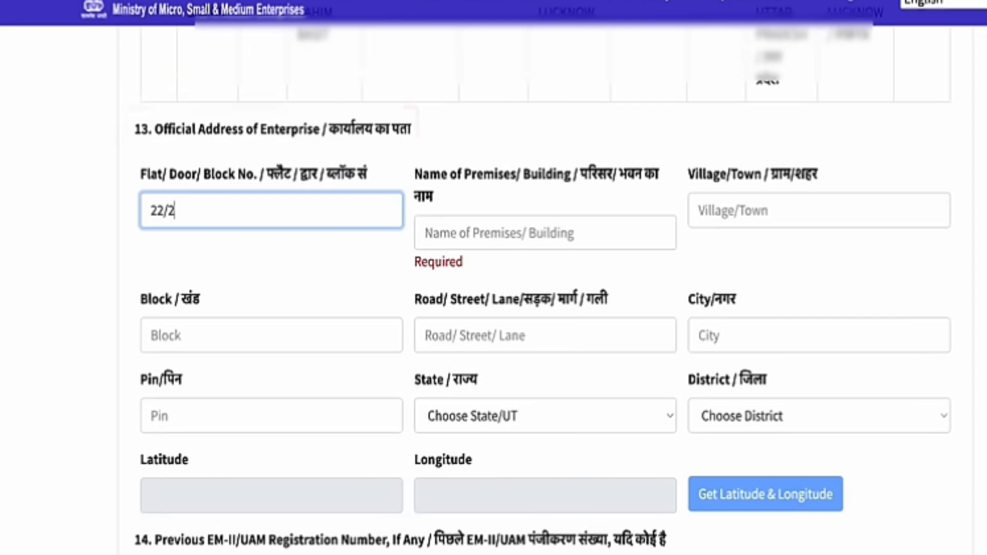
pyautogui.click(545, 232)
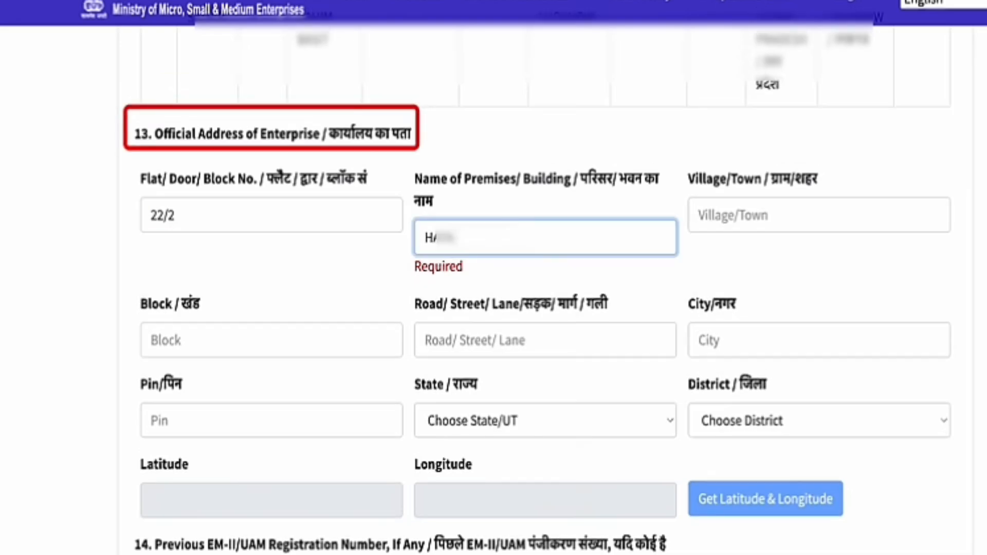
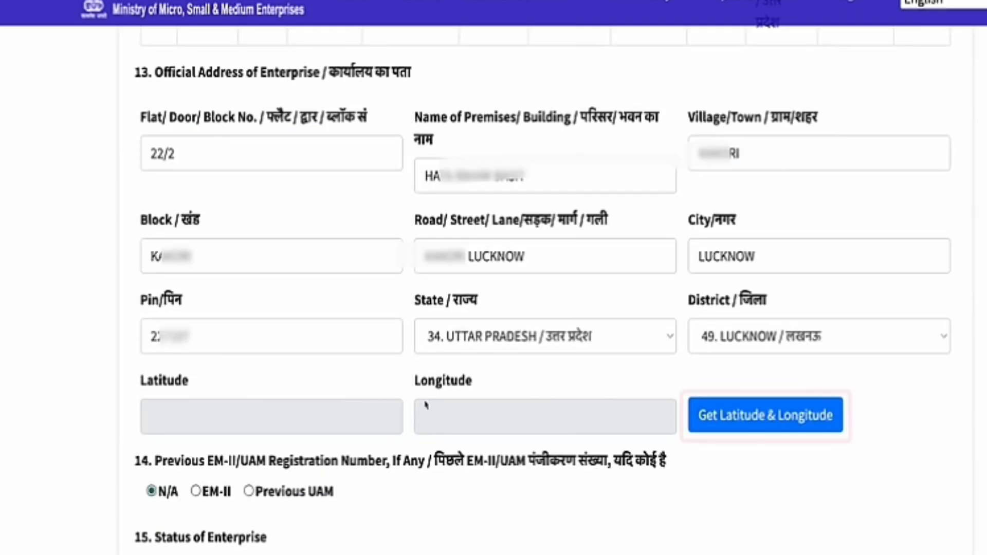
# Step: Mark the office inside the Lucknow district map to fill its latitude and longitude
pyautogui.click(713, 427)
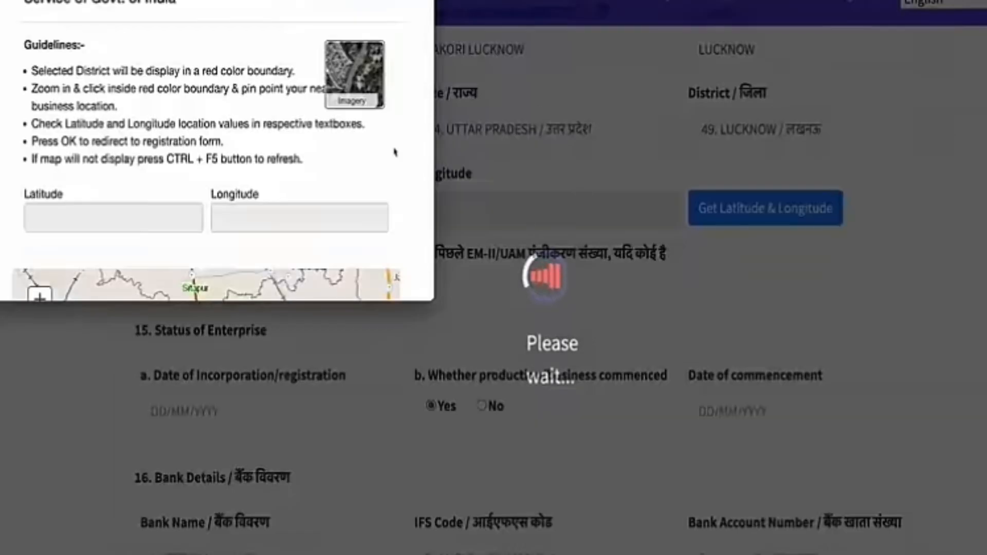
pyautogui.scroll(-5, 395, 152)
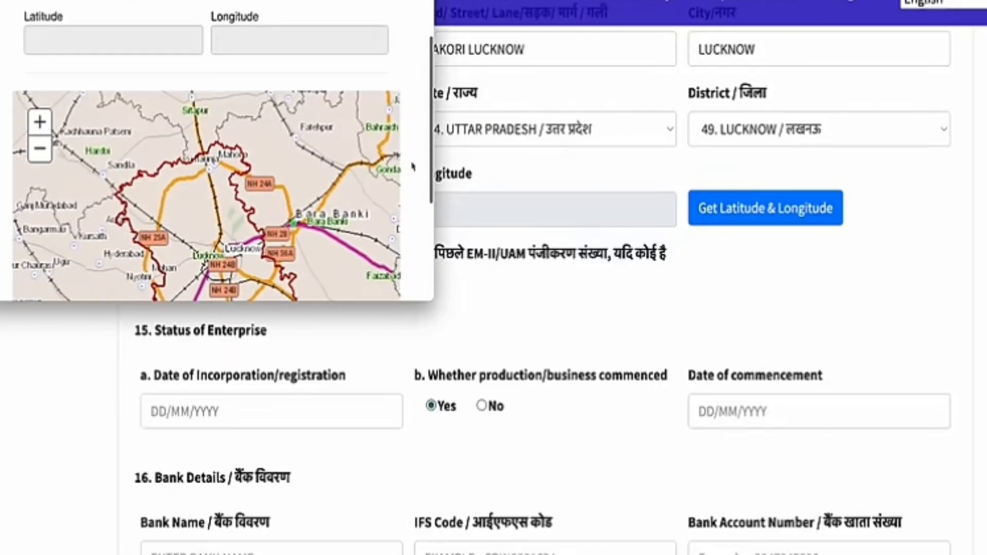
pyautogui.scroll(-5, 412, 166)
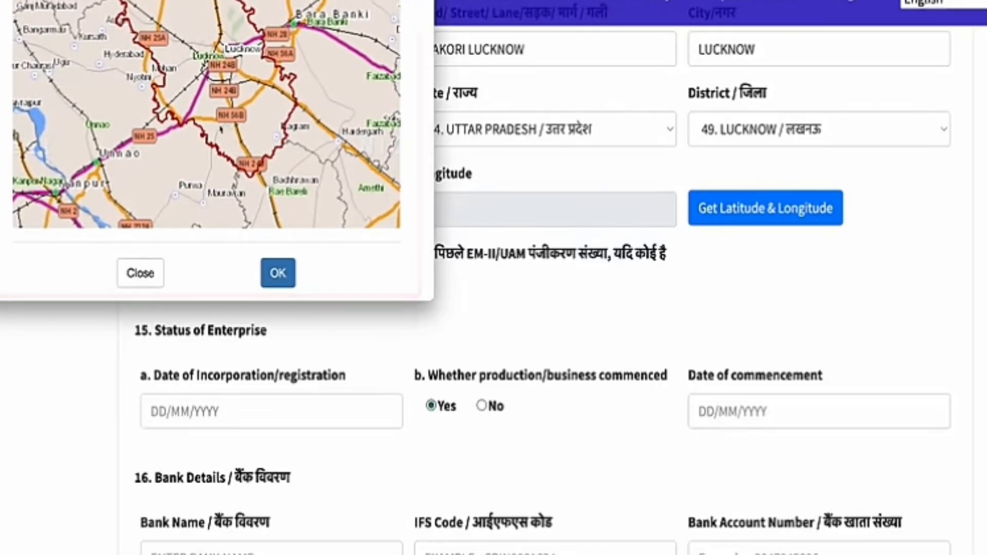
pyautogui.click(226, 110)
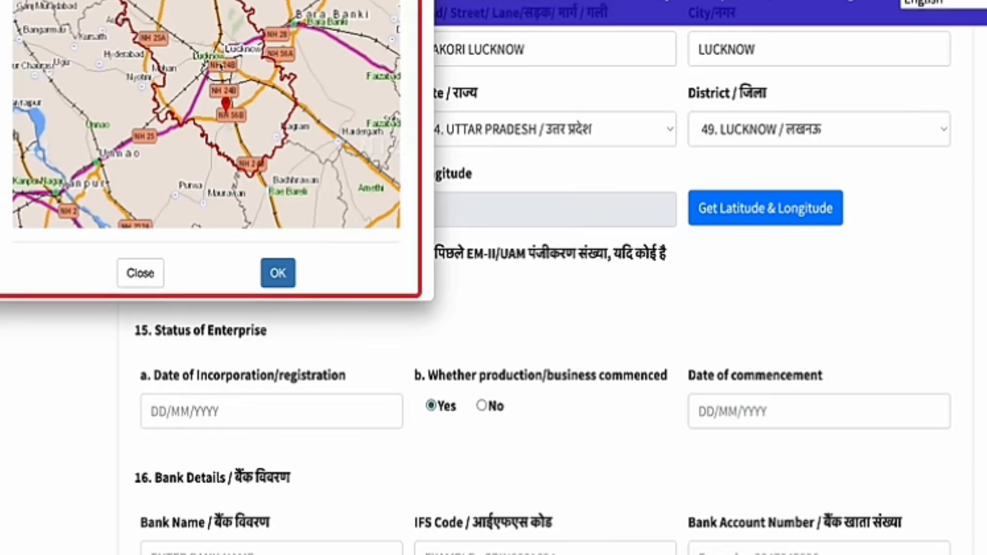
pyautogui.click(278, 272)
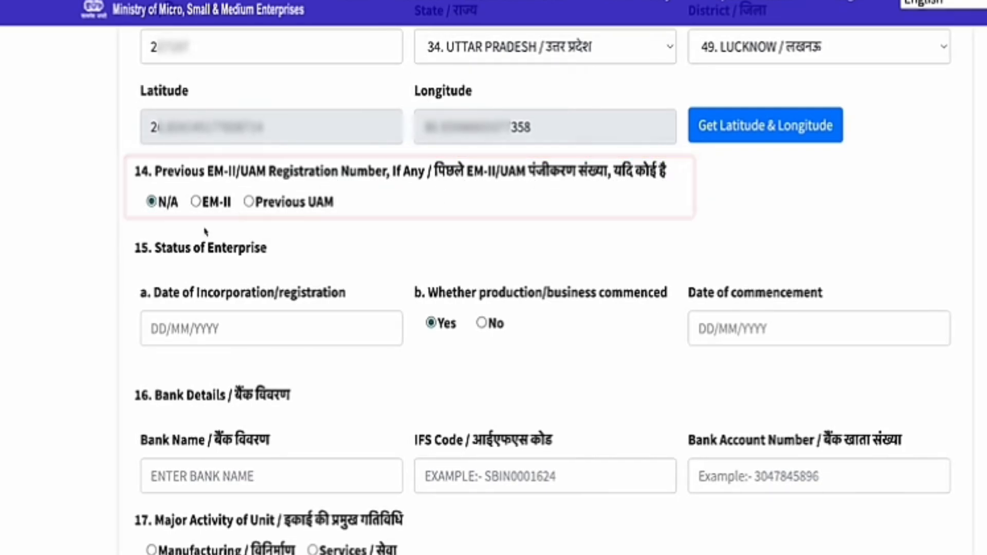
# Step: Open the incorporation date calendar and move forward two months toward 04/11/2023
pyautogui.scroll(-2, 298, 271)
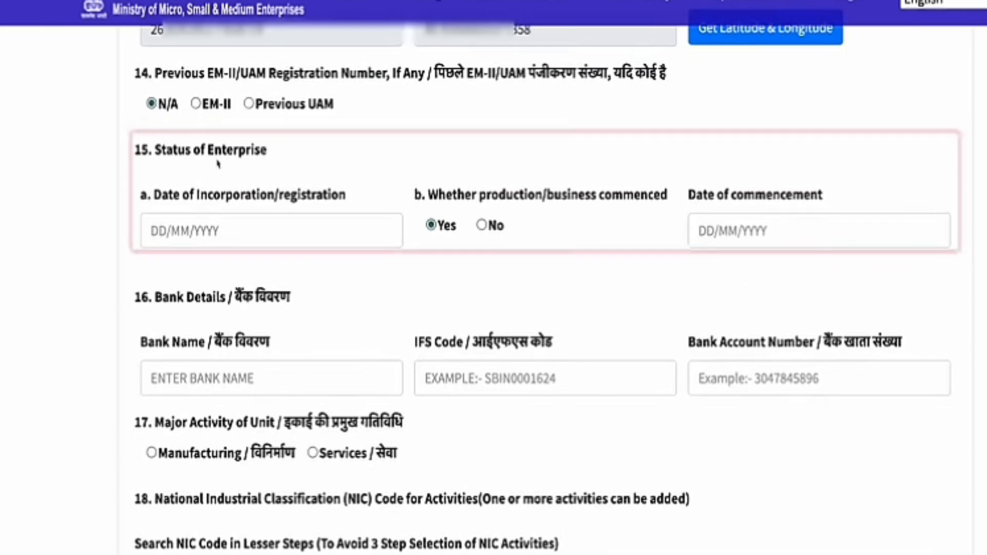
pyautogui.click(156, 237)
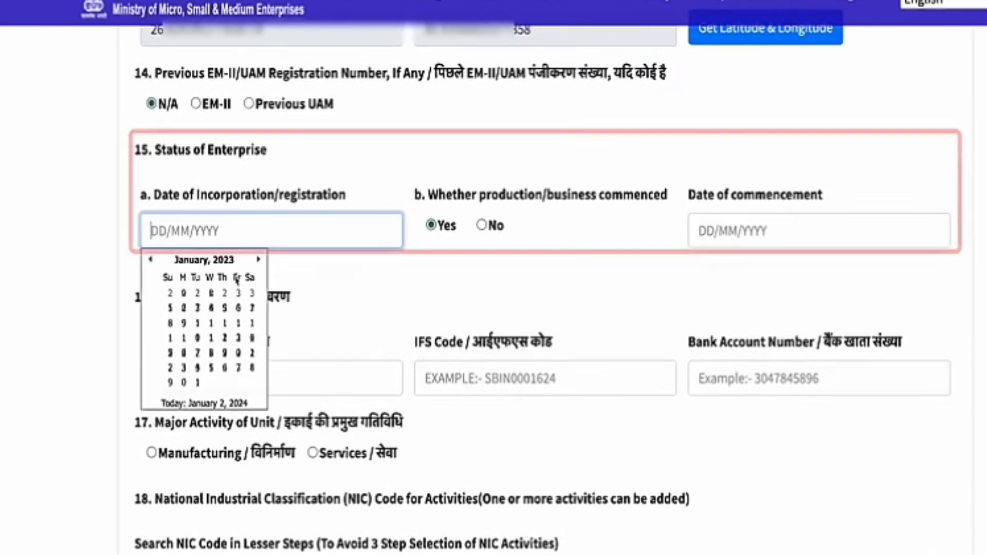
pyautogui.click(256, 262)
pyautogui.click(256, 262)
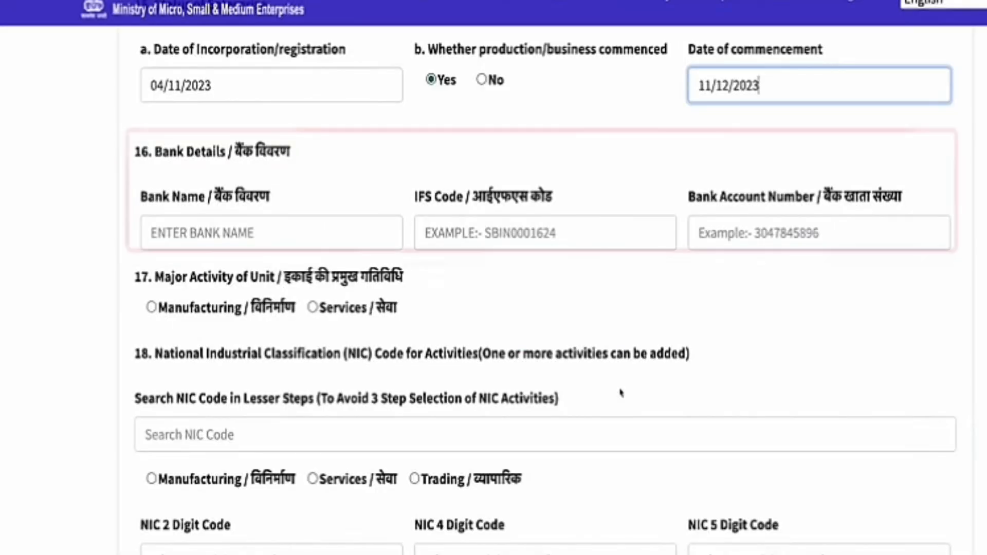
# Step: Enter the HDFC bank details: bank name, IFS code and account number
pyautogui.scroll(1, 734, 313)
pyautogui.scroll(-1, 393, 316)
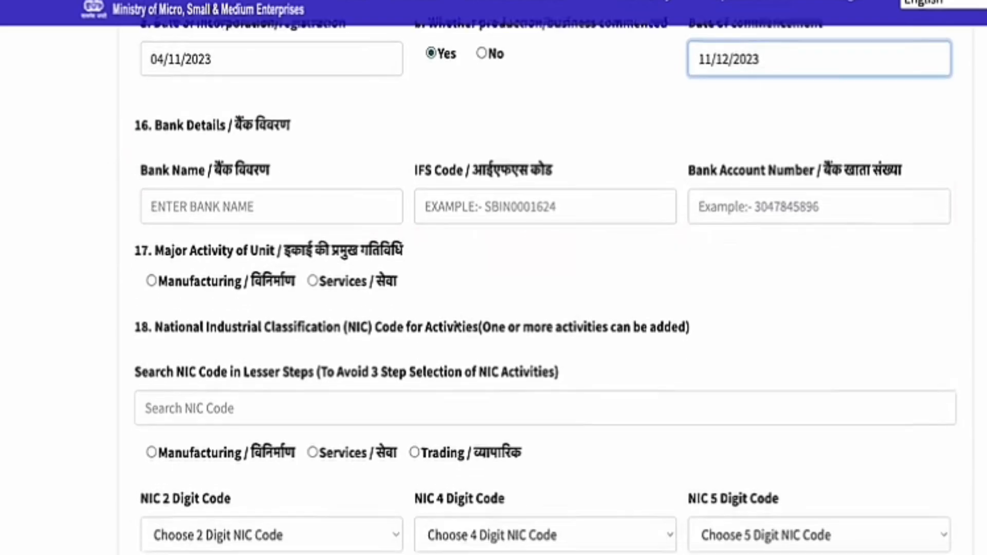
pyautogui.scroll(-1, 426, 282)
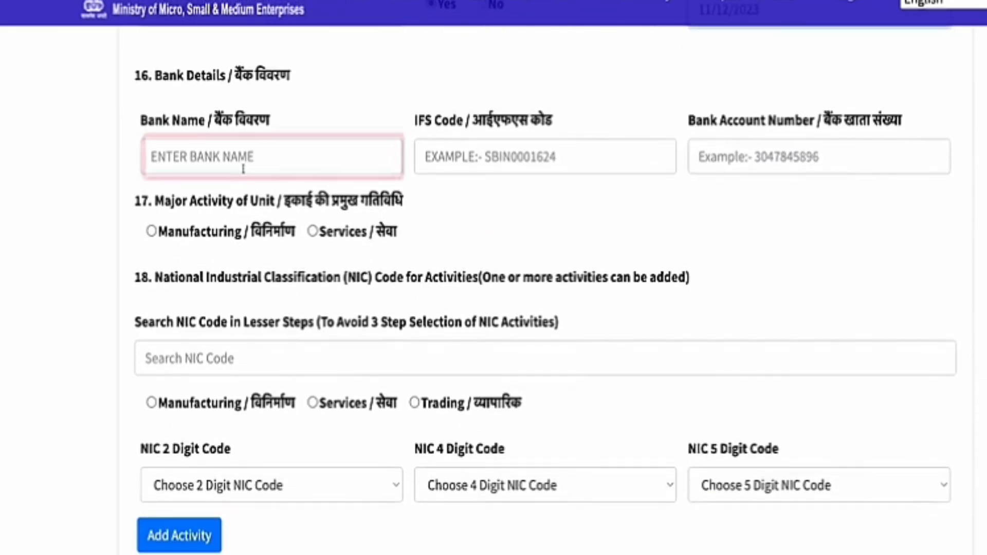
pyautogui.click(490, 157)
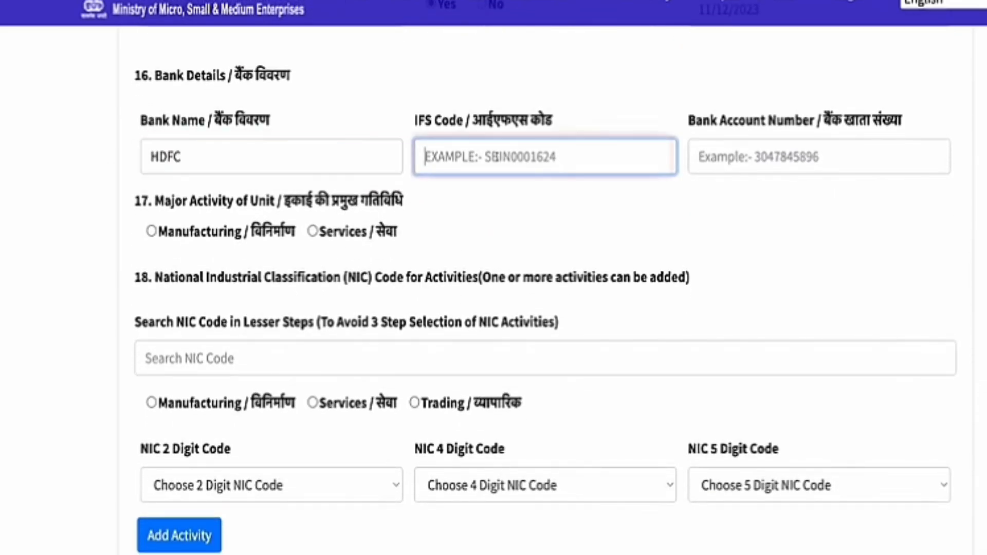
pyautogui.write('HDFC')
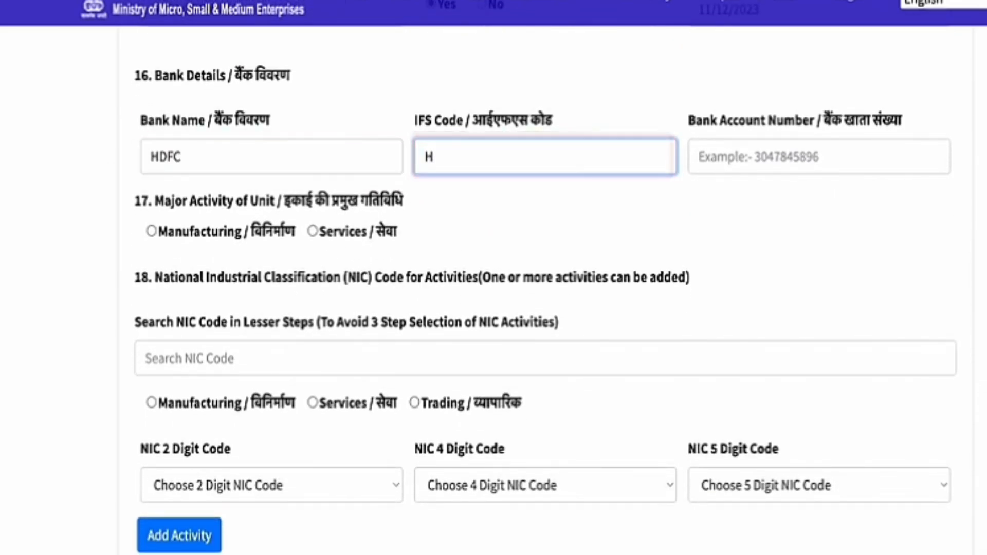
pyautogui.click(751, 157)
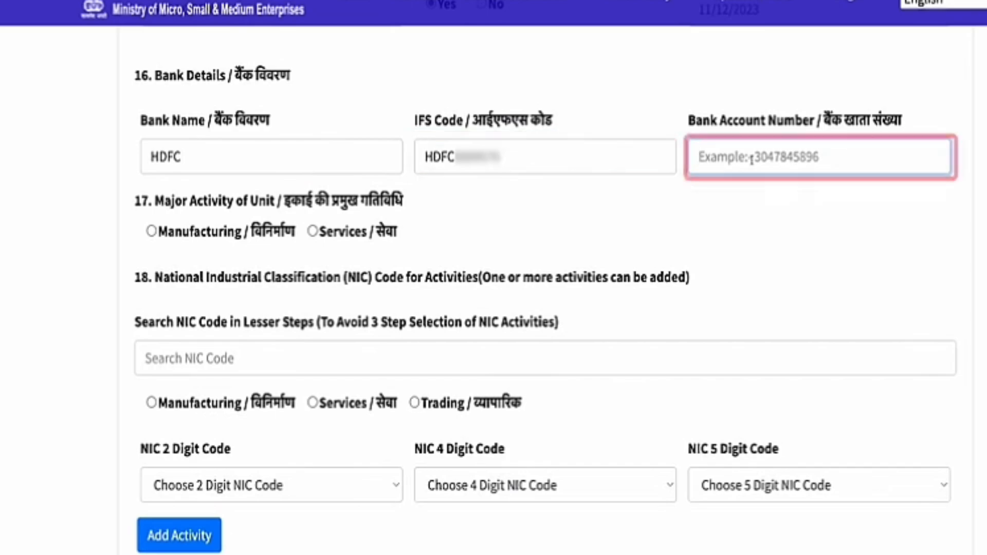
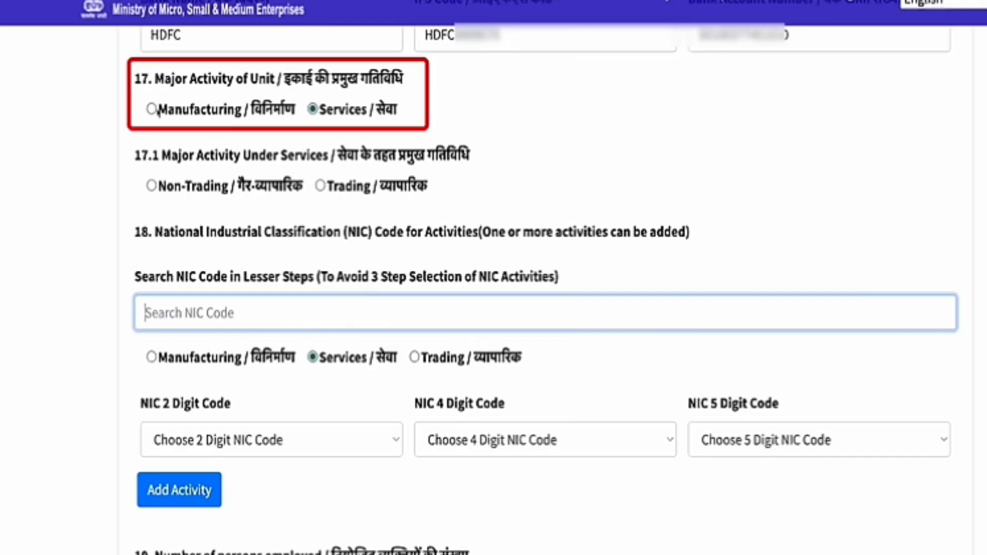
# Step: Switch the major activity to Manufacturing and begin a NIC code search
pyautogui.click(100, 141)
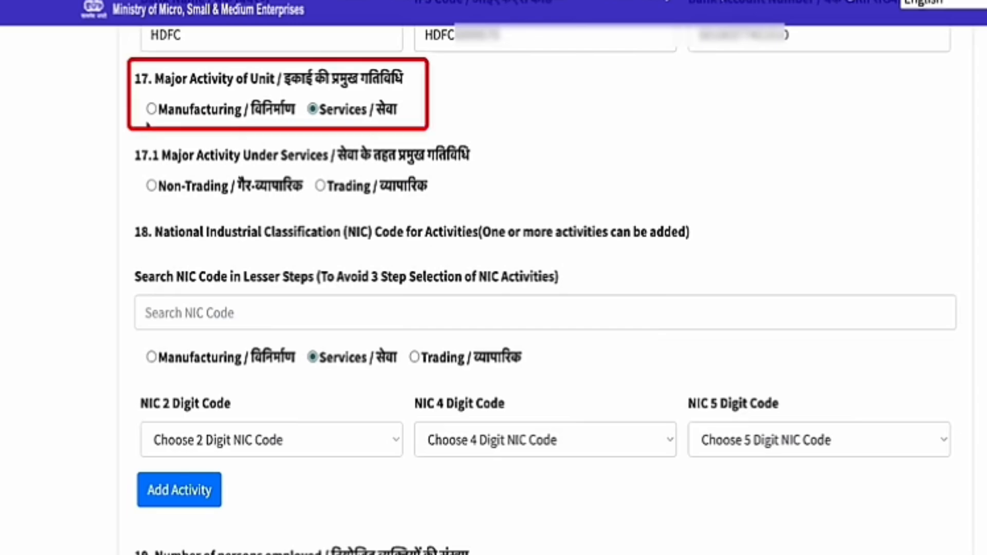
pyautogui.click(151, 109)
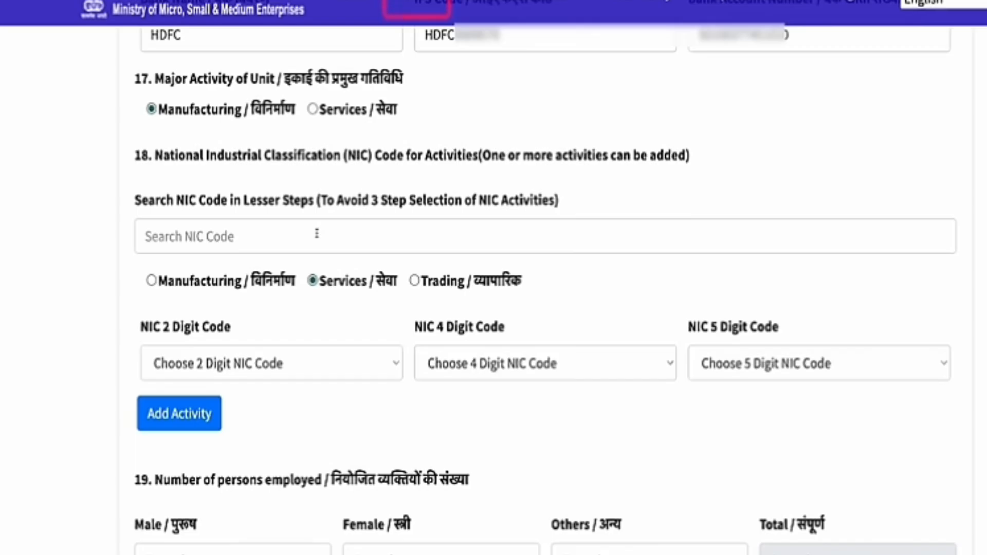
pyautogui.click(246, 247)
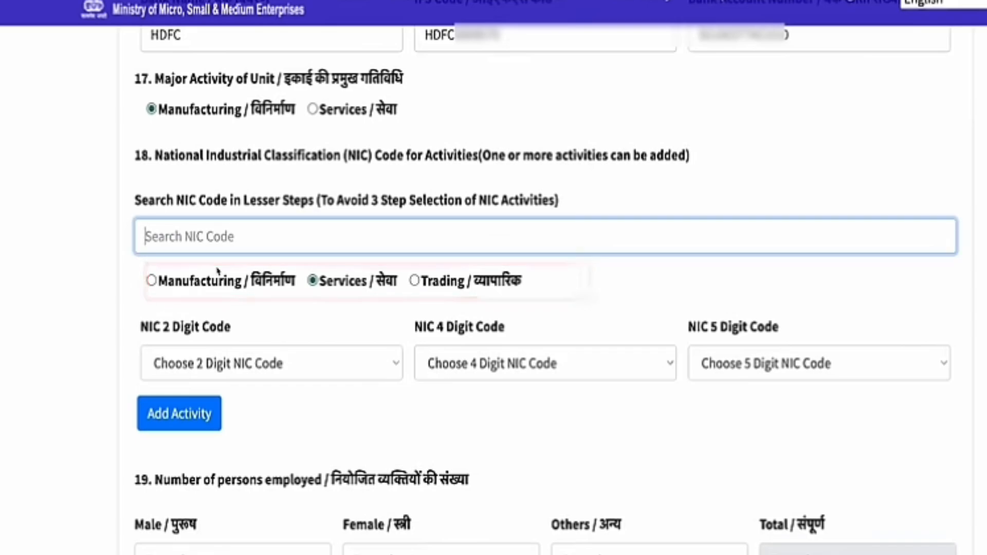
pyautogui.click(217, 268)
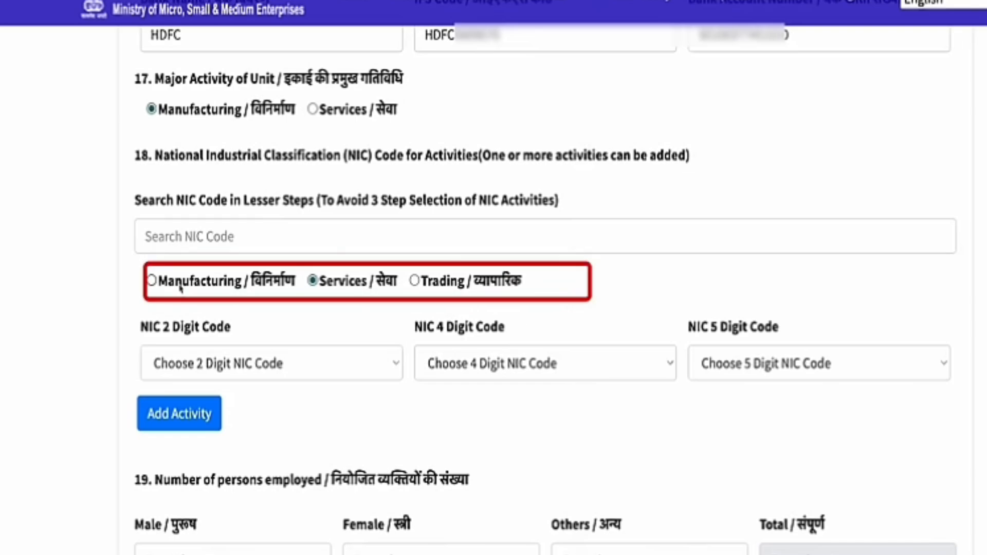
# Step: Set the NIC activity type to Manufacturing with 2-digit code 22, rubber and plastics products
pyautogui.click(151, 281)
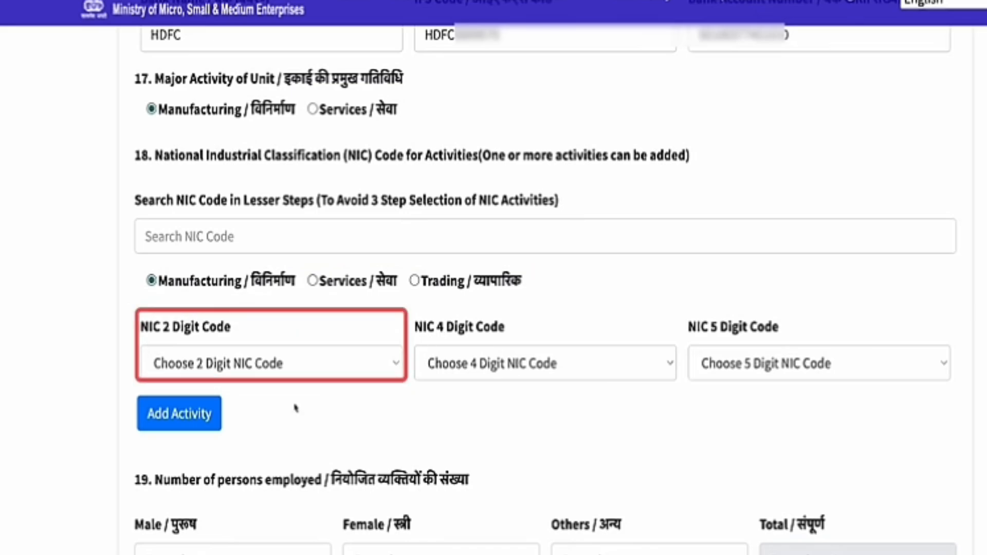
pyautogui.click(346, 365)
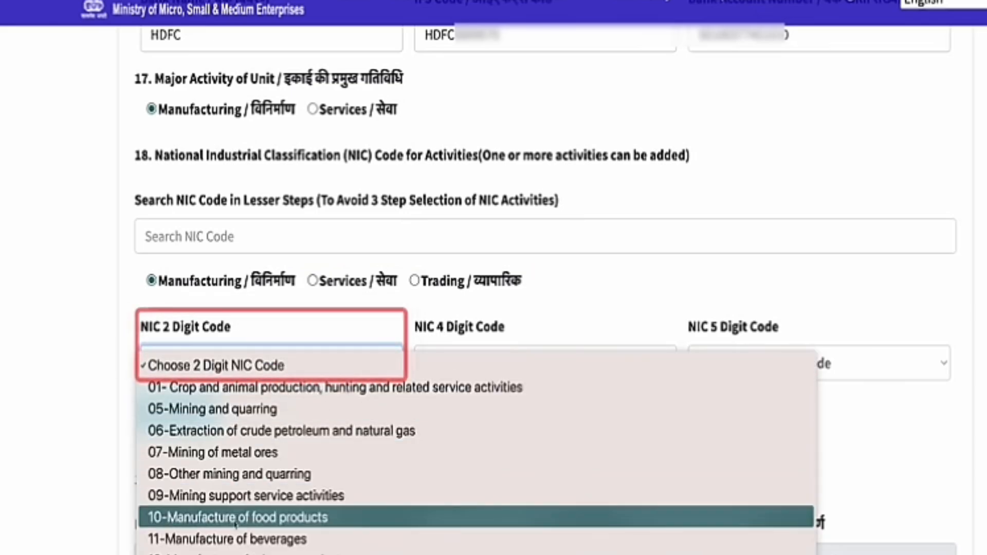
pyautogui.scroll(-3, 280, 528)
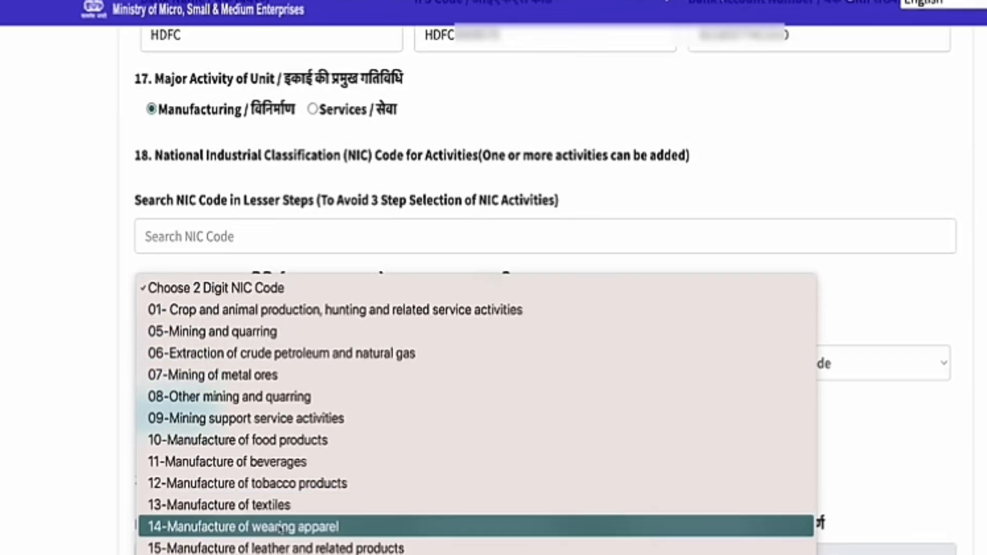
pyautogui.scroll(-8, 259, 513)
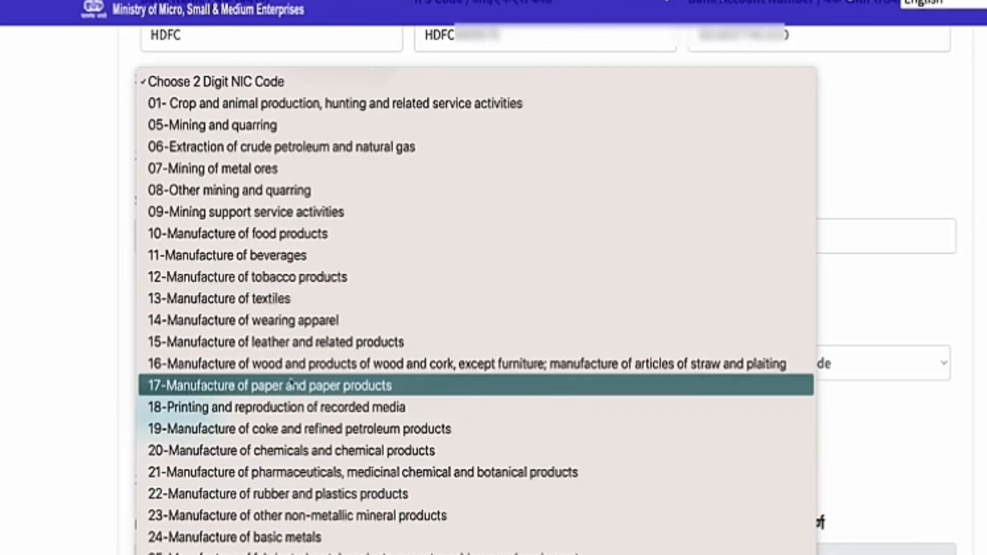
pyautogui.scroll(-4, 406, 380)
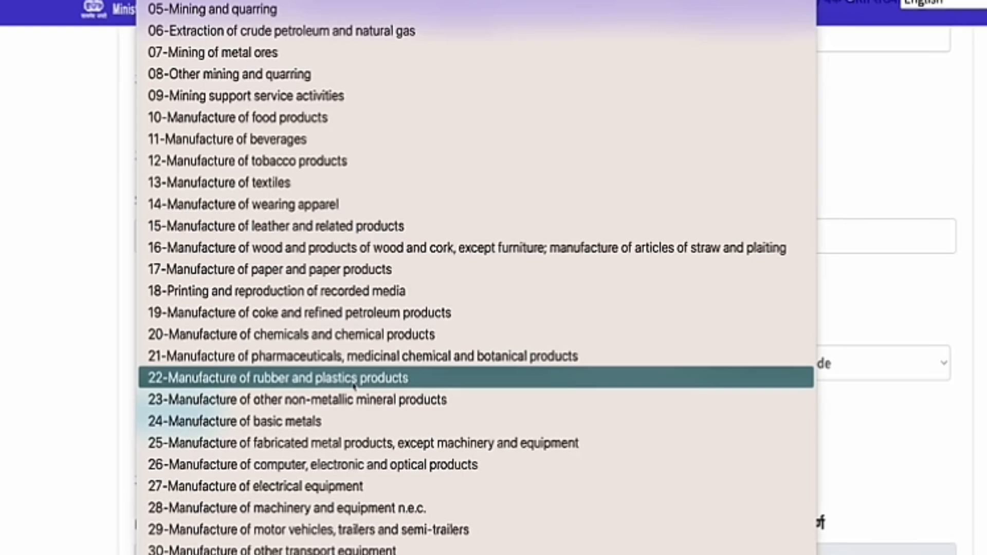
pyautogui.click(355, 381)
# Step: Choose NIC 4-digit code 2220, manufacture of plastics products
pyautogui.click(518, 366)
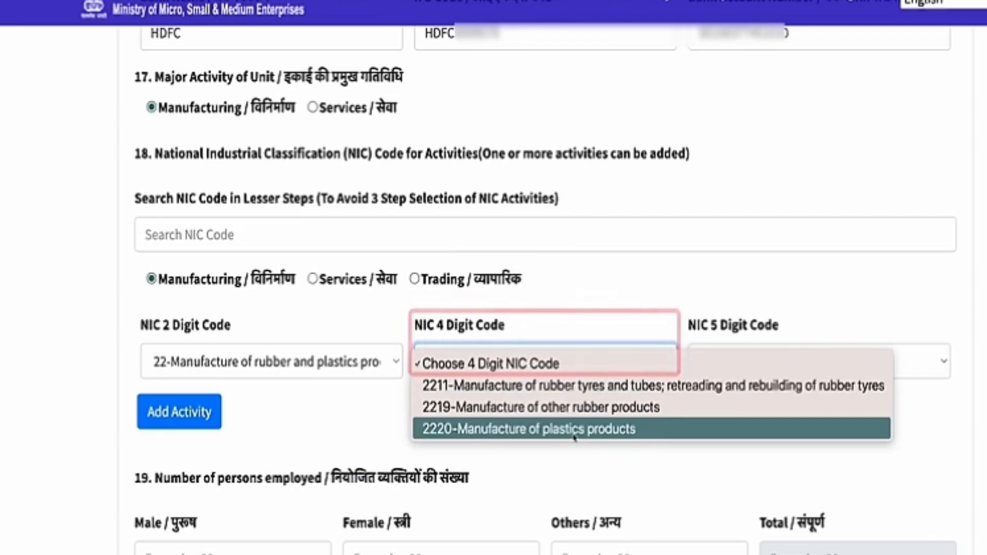
pyautogui.click(575, 436)
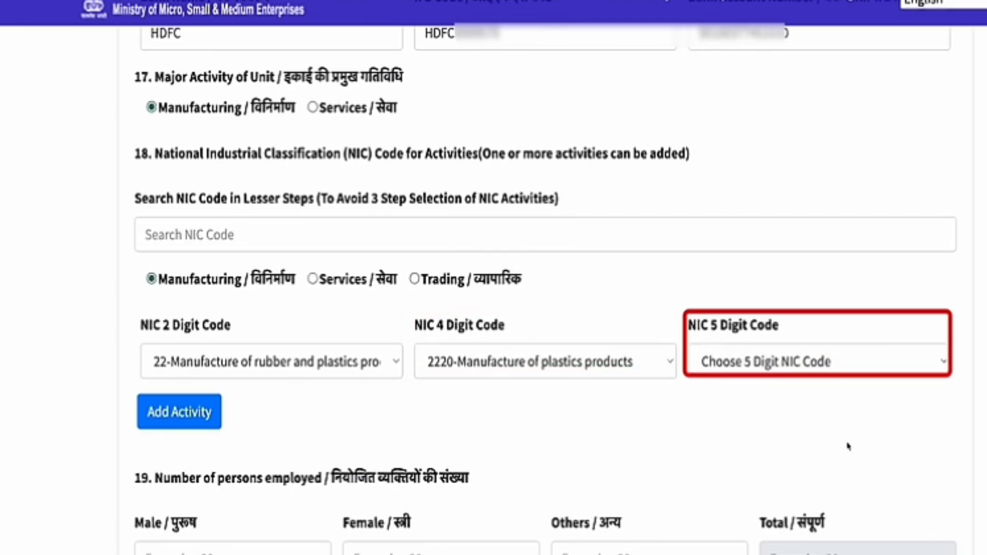
pyautogui.click(806, 364)
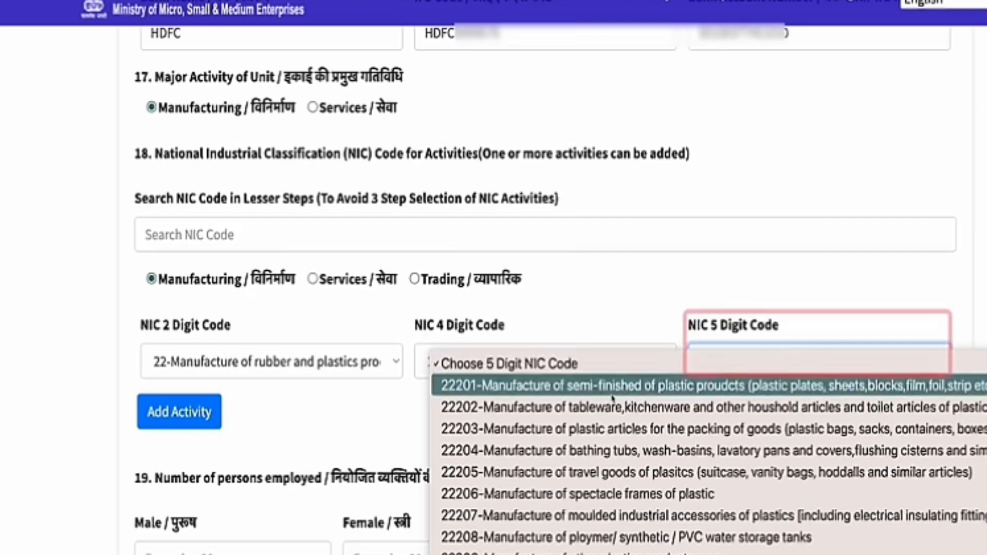